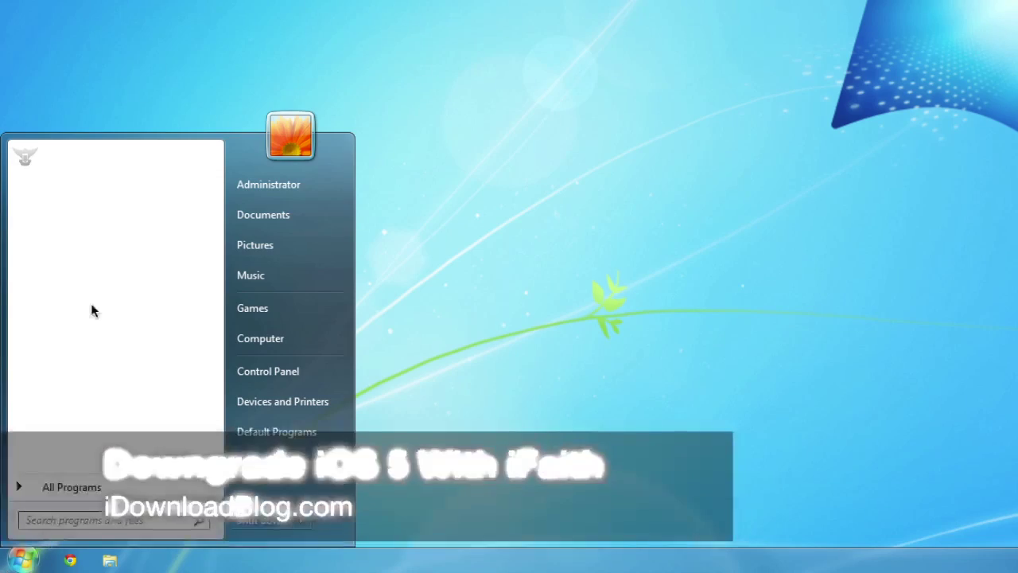
- Launch iFaith from the Start menu as administrator
right_click(70, 157)
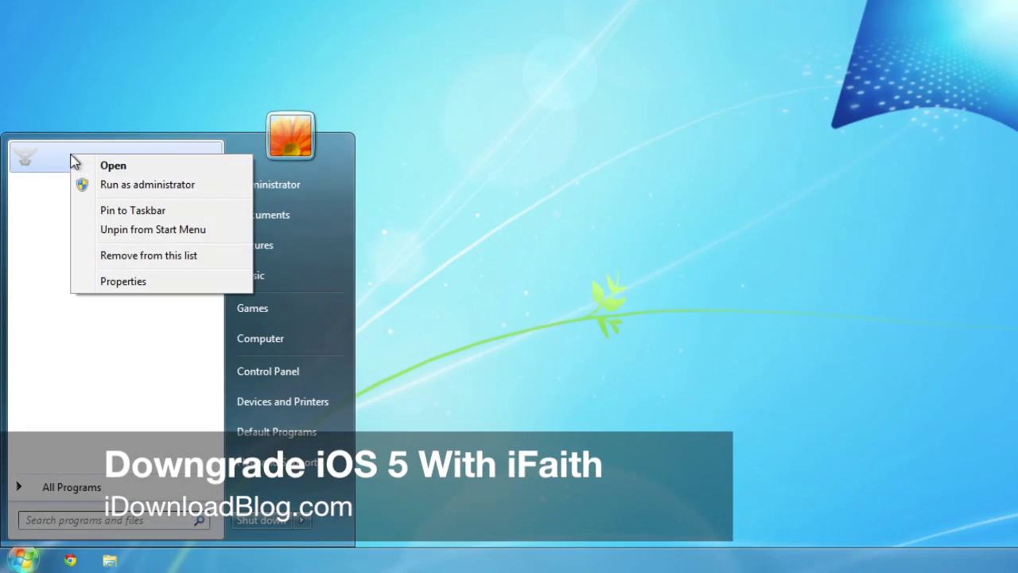
left_click(153, 185)
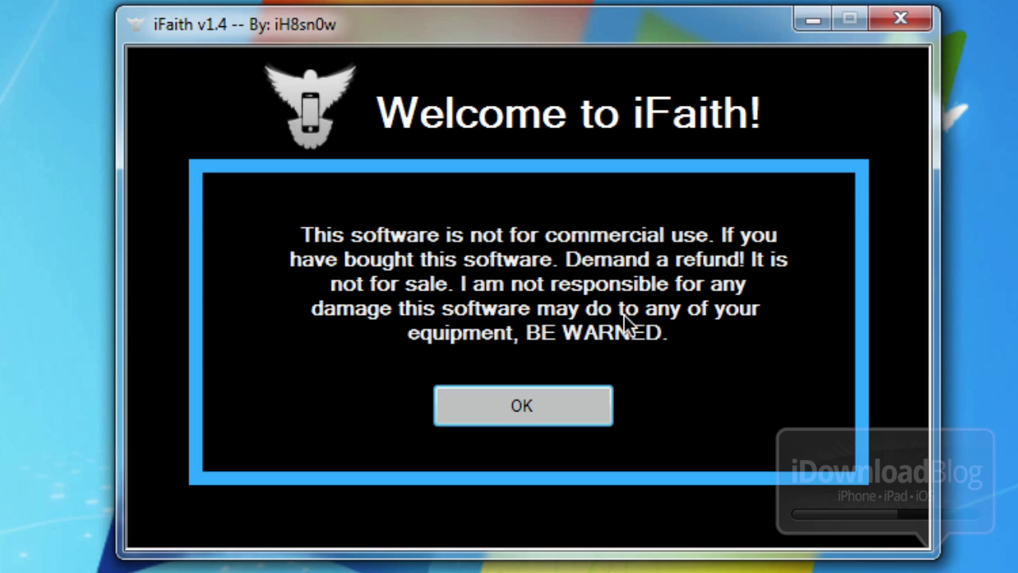
- Acknowledge the warning and start Dump SHSH Blobs past the info and credits pages
left_click(547, 400)
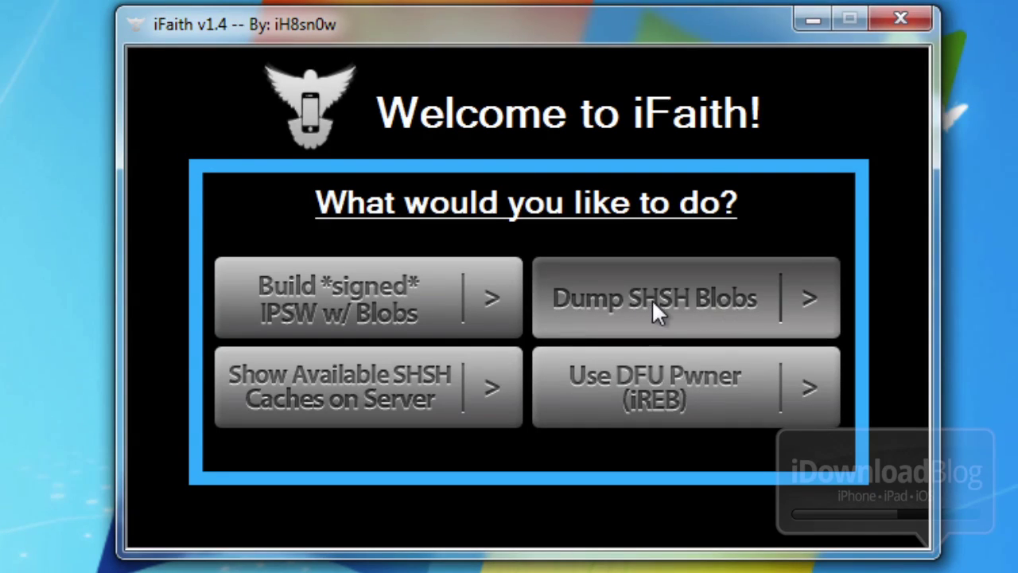
left_click(719, 315)
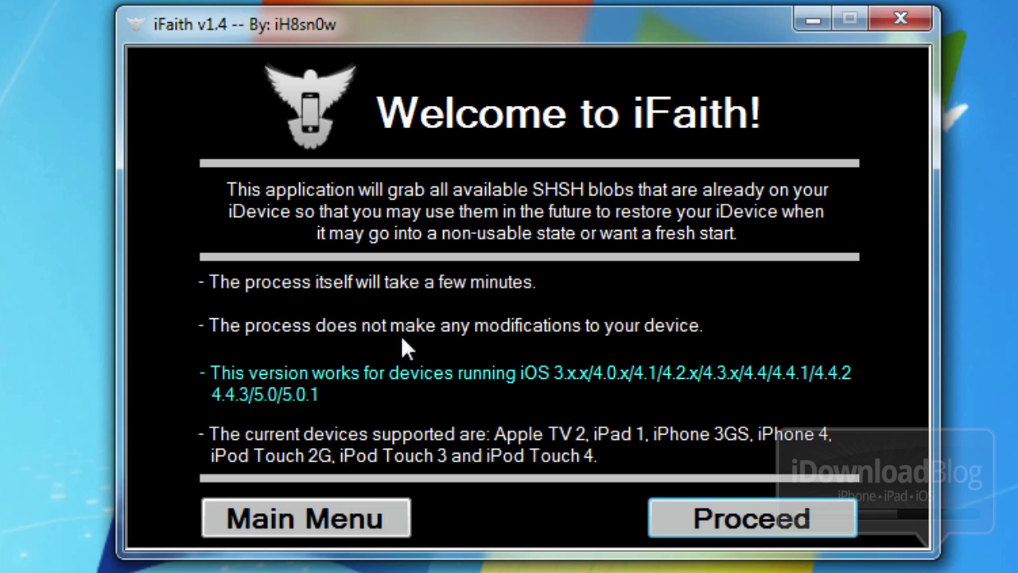
left_click(689, 513)
left_click(689, 513)
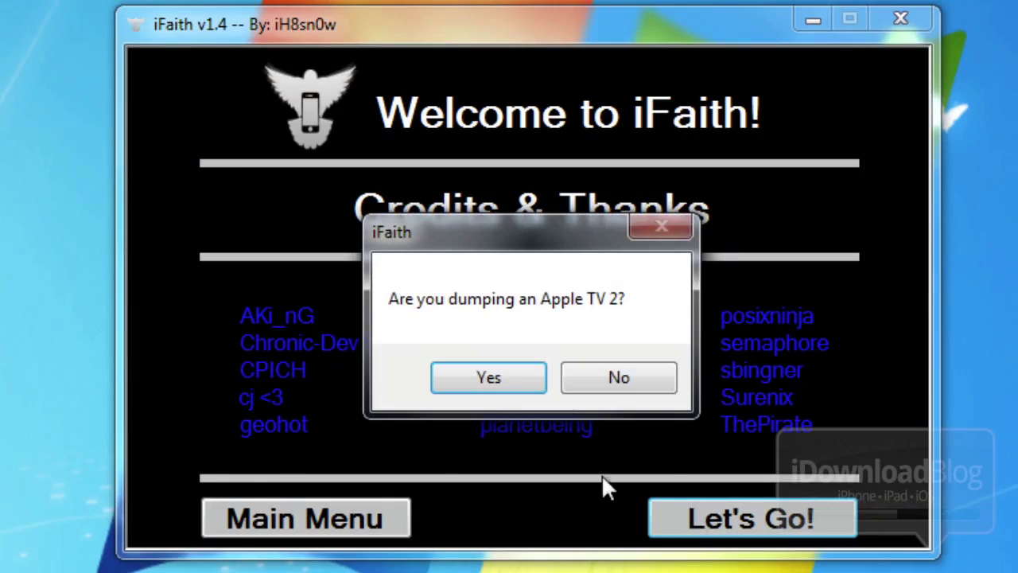
- Answer No to Apple TV 2 and start the DFU countdown to capture all 13 blobs
left_click(616, 380)
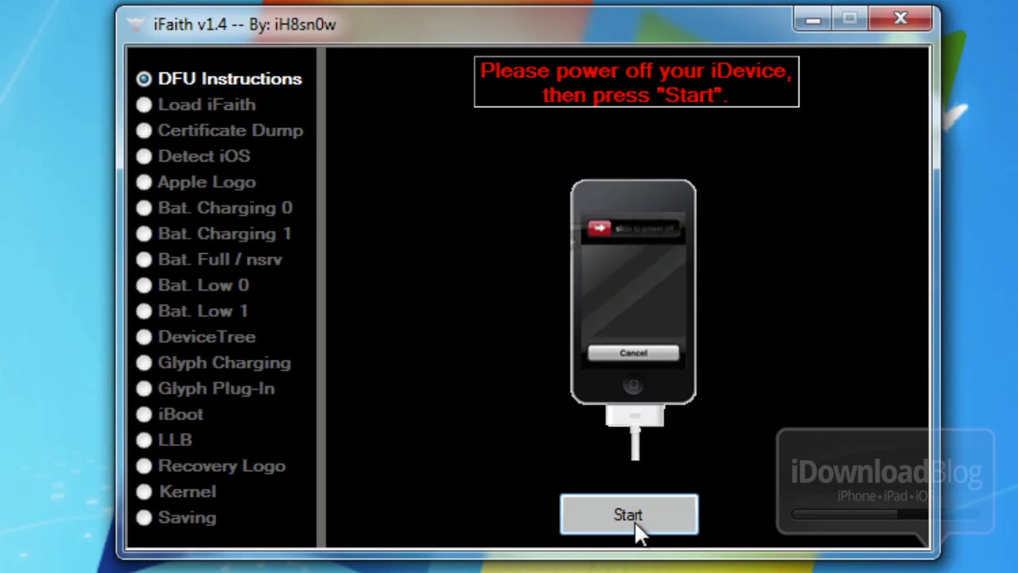
left_click(640, 517)
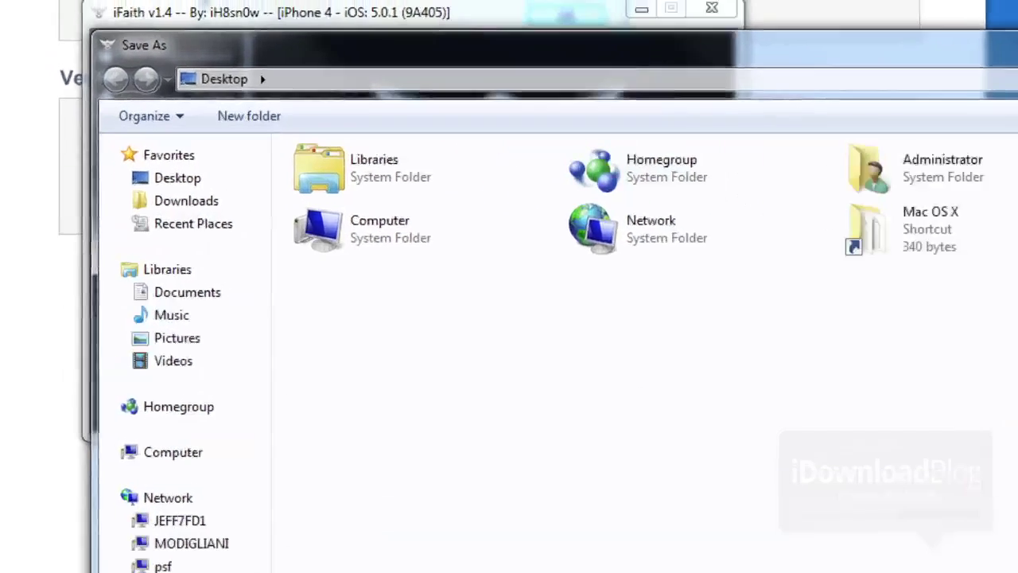
- Save the captured SHSH blobs file to the Desktop
left_click(842, 539)
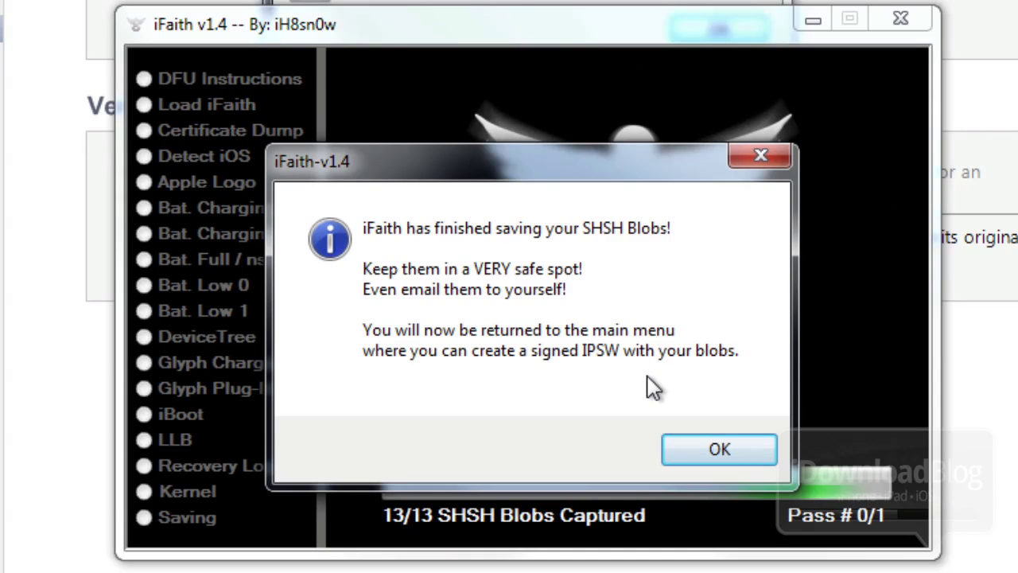
- Choose Build *signed* IPSW w/ Blobs and load the saved .ifaith blobs file
left_click(712, 450)
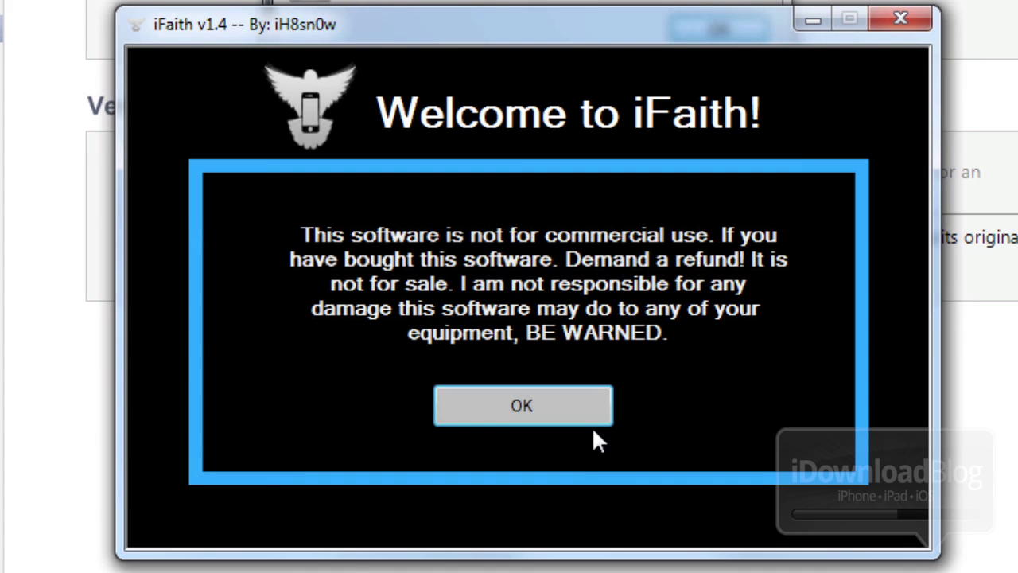
left_click(590, 401)
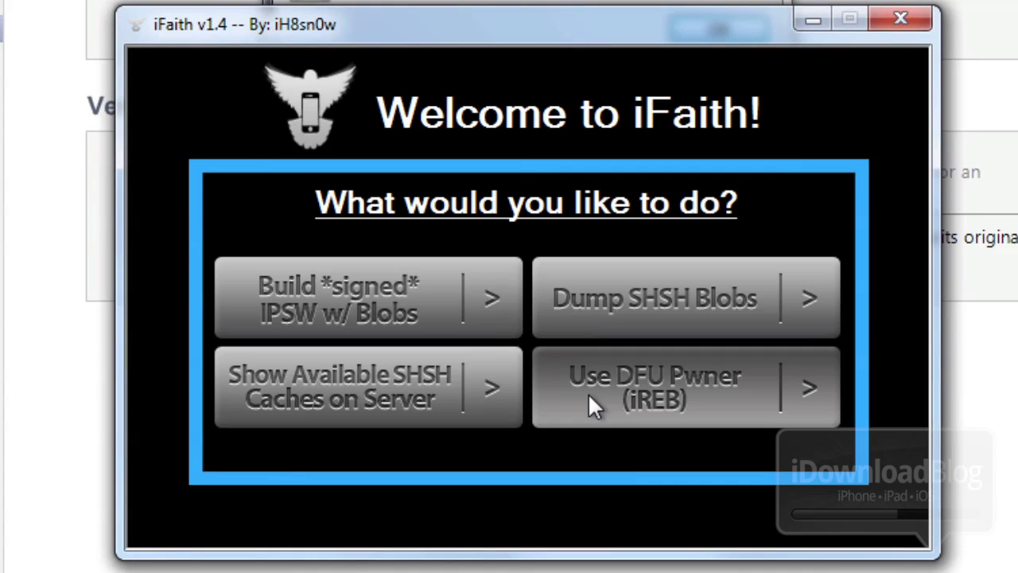
left_click(409, 312)
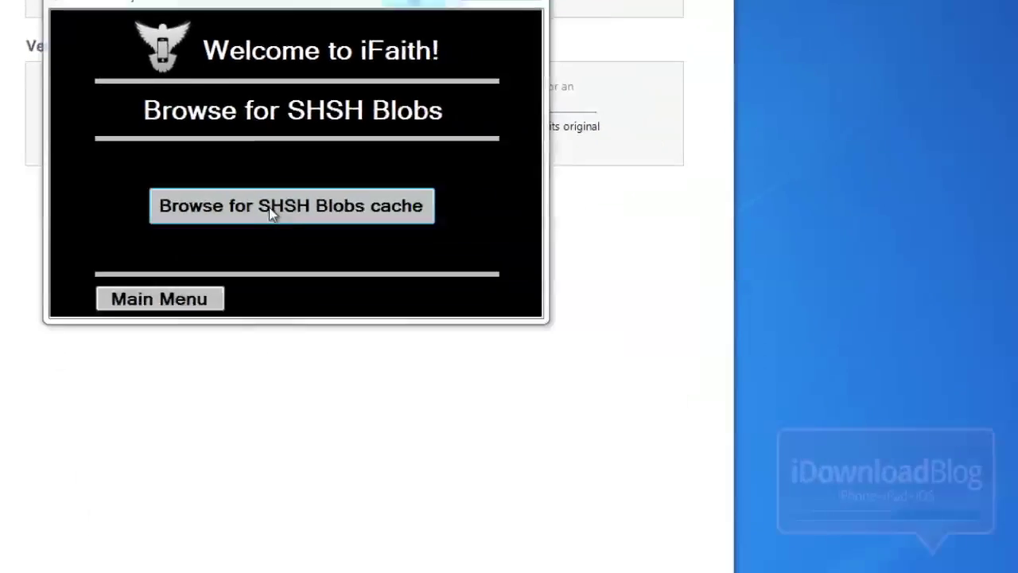
left_click(271, 210)
double_click(689, 152)
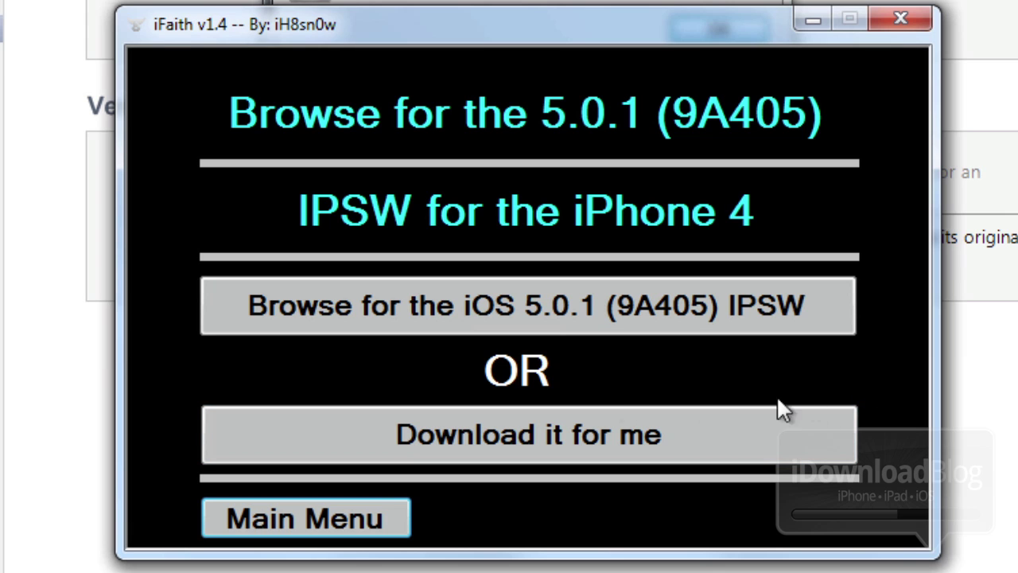
- Load the iPhone3,1 iOS 5.0.1 (9A405) restore IPSW and build the signed IPSW
left_click(393, 296)
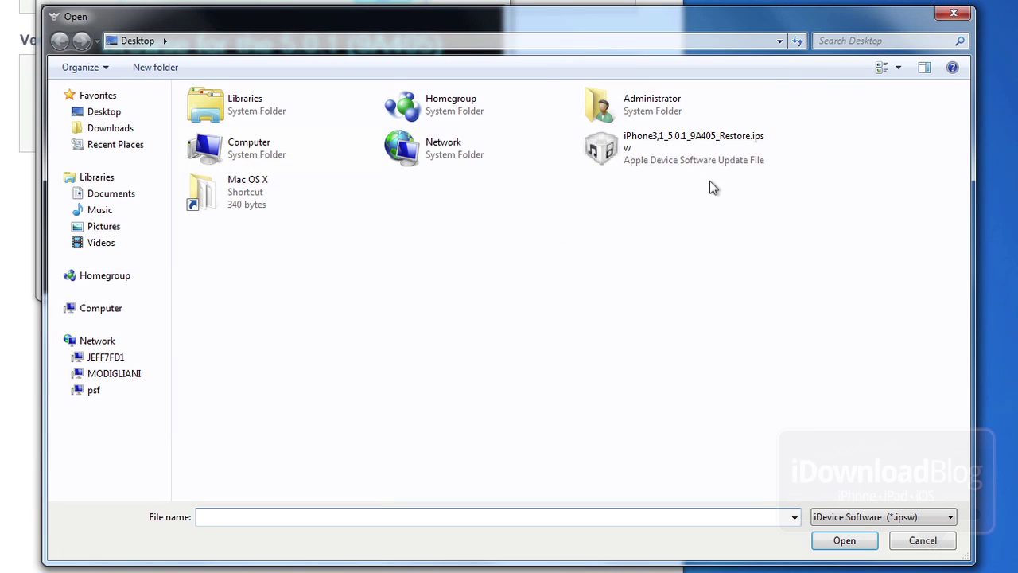
double_click(673, 158)
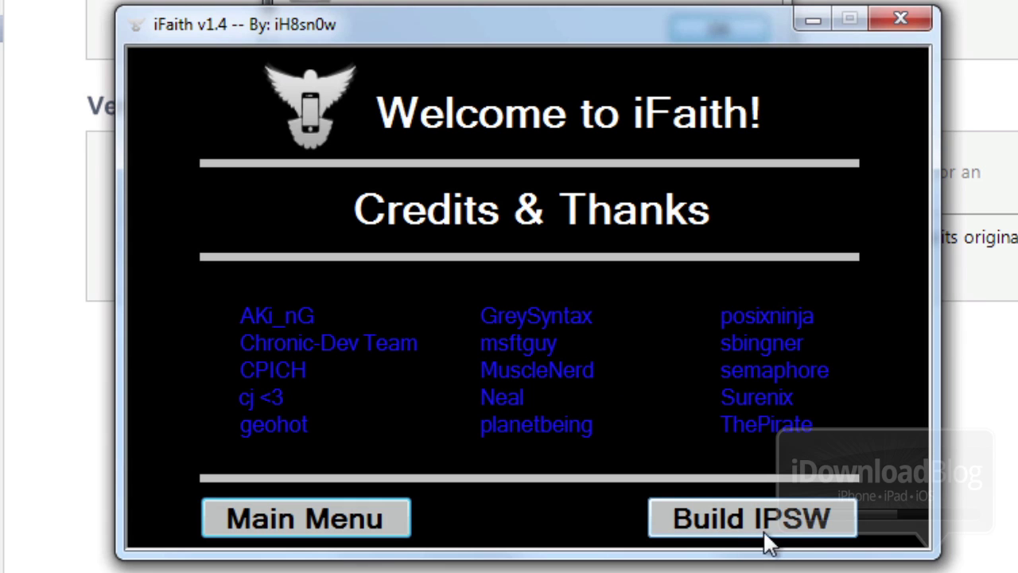
left_click(777, 525)
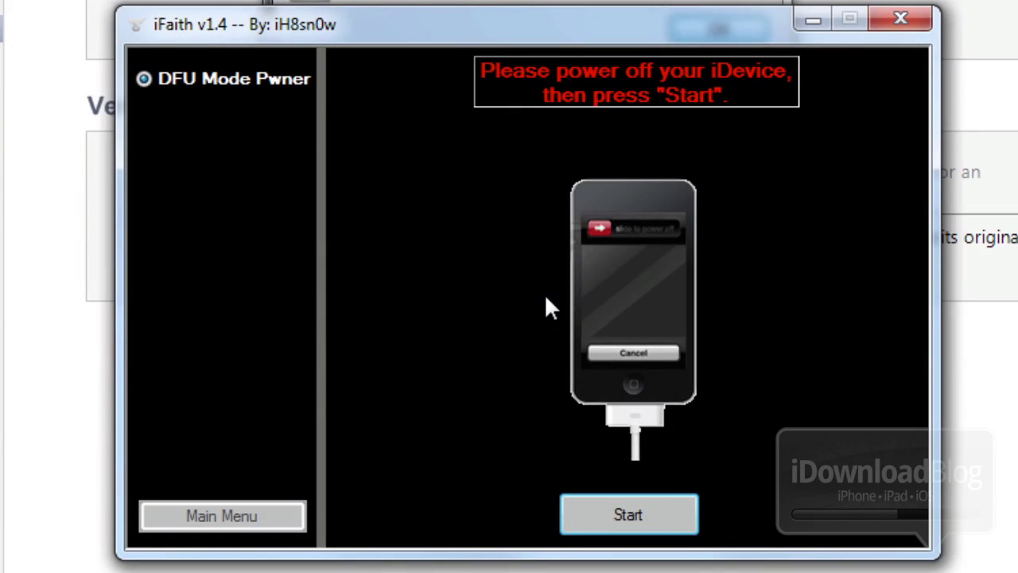
- Start the DFU Mode Pwner countdown to put the iPhone into pwned DFU
left_click(664, 515)
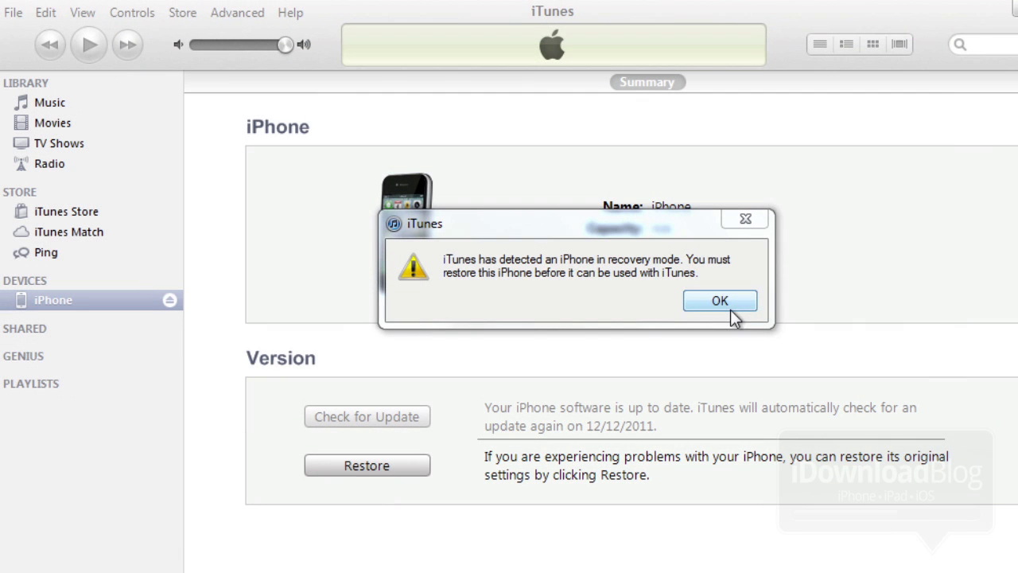
- In iTunes, restore the iPhone from the Desktop's *_signed.ipsw file
left_click(744, 301)
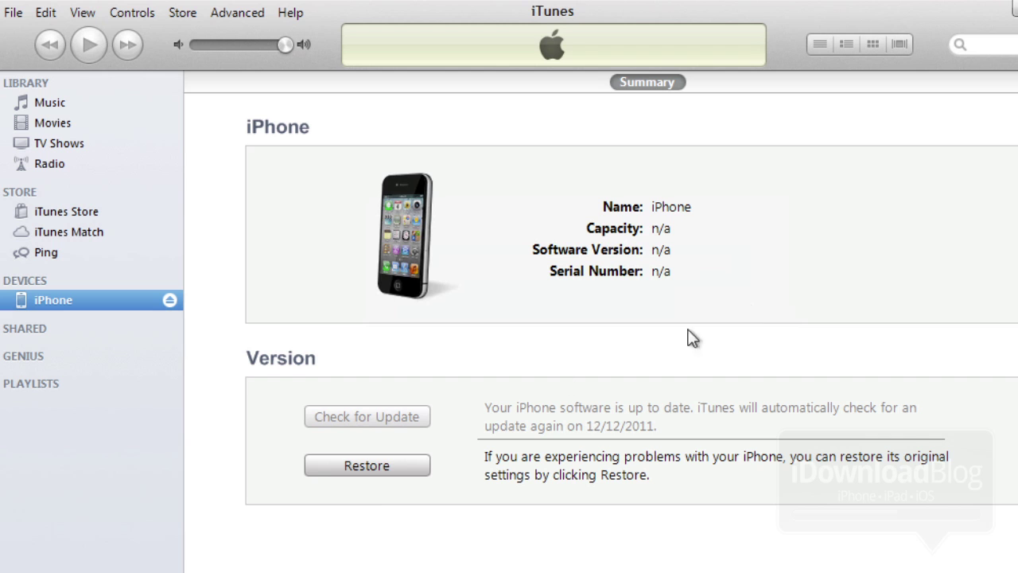
left_click(342, 470, "shift")
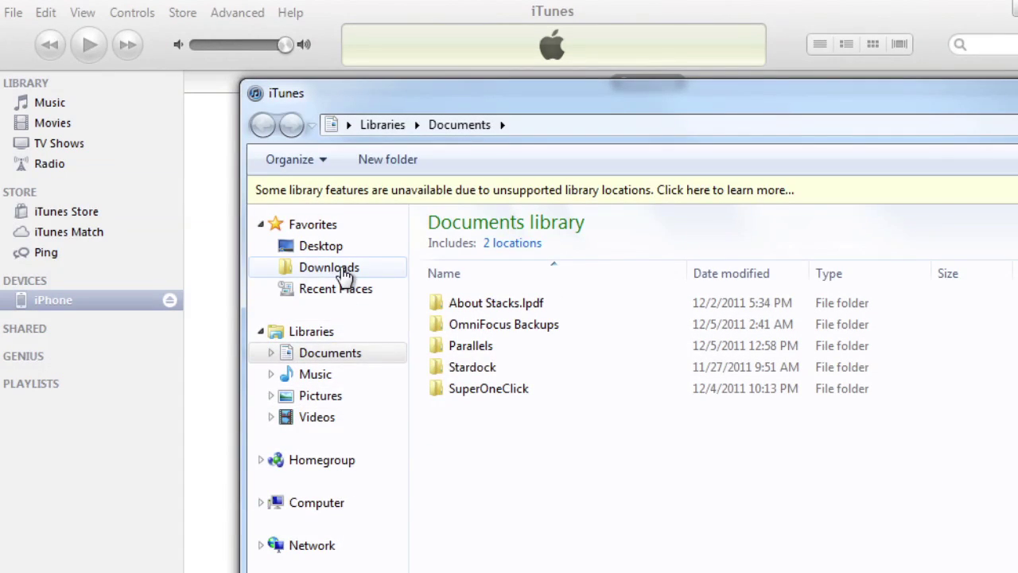
left_click(326, 250)
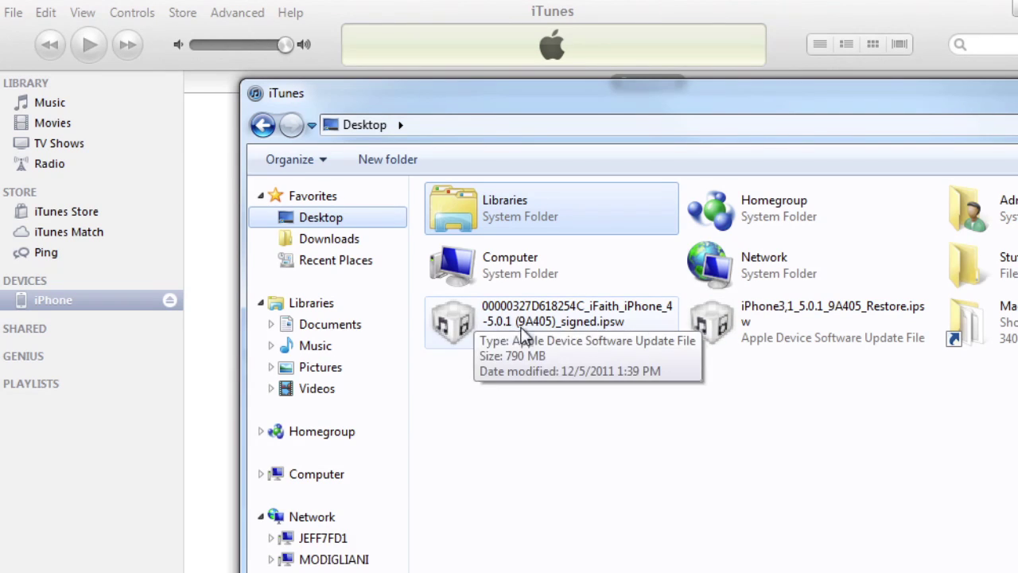
left_click(602, 319)
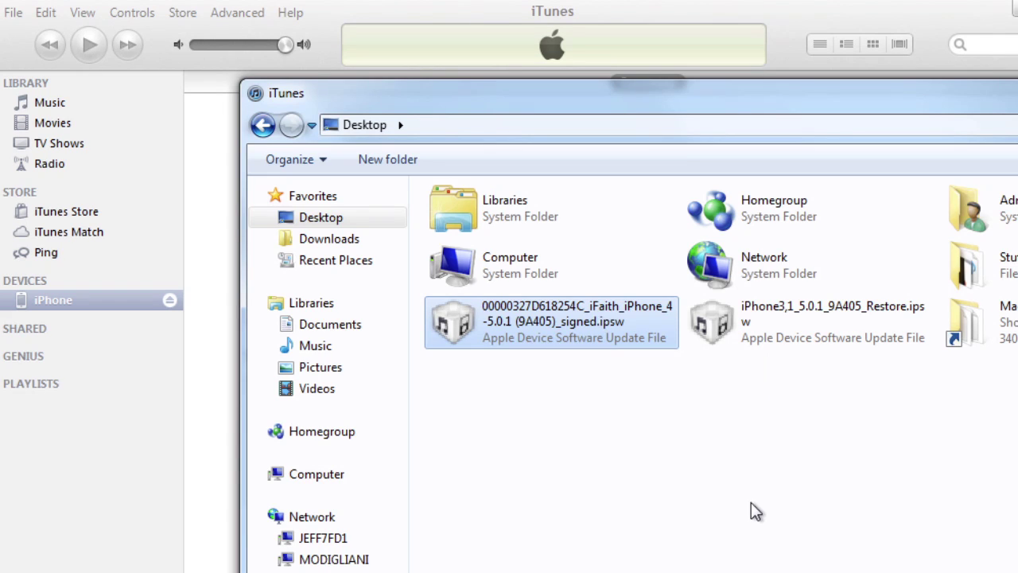
mouse_move(521, 334)
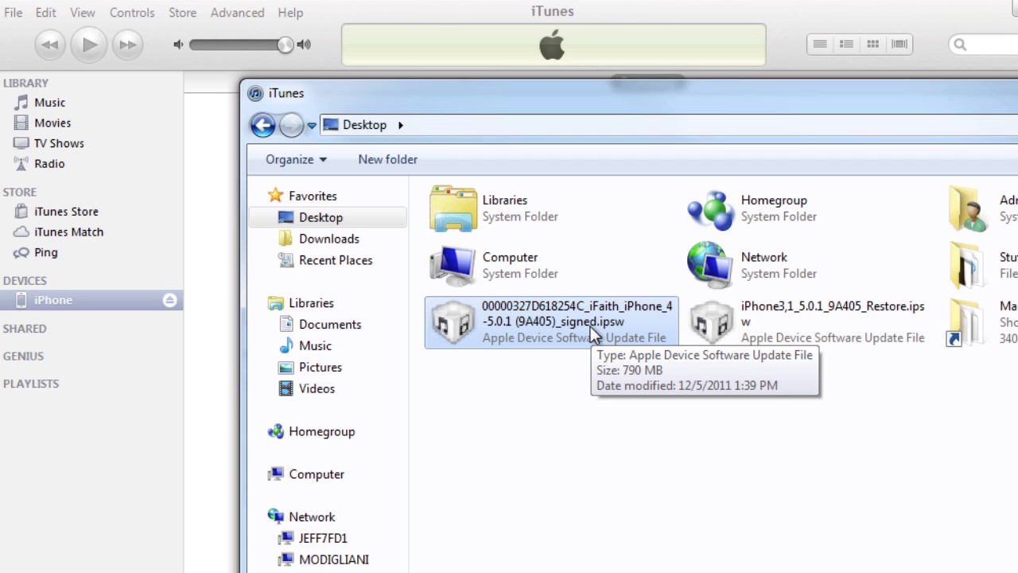
double_click(591, 326)
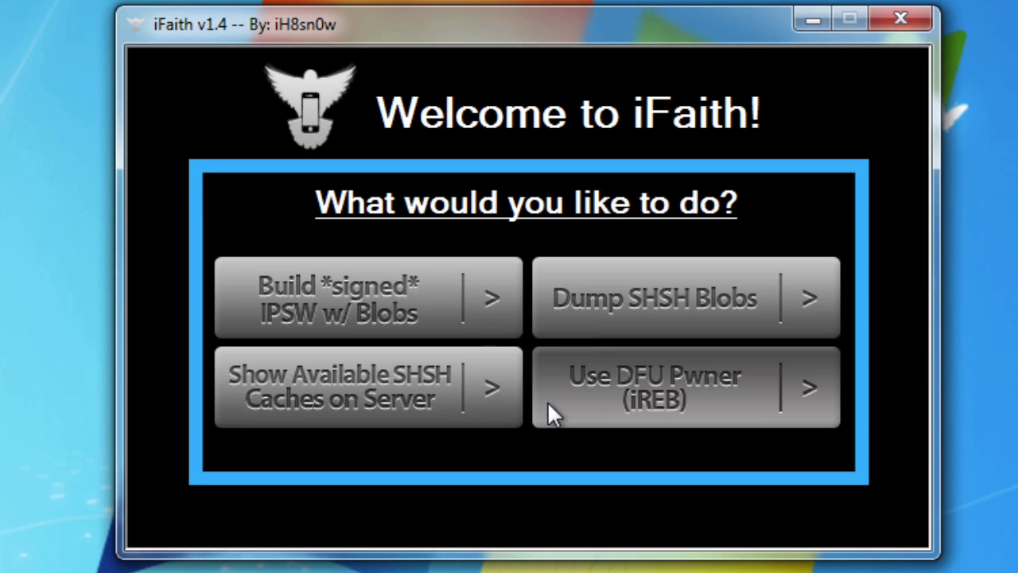
- Choose Dump SHSH Blobs again from iFaith's main menu
left_click(717, 304)
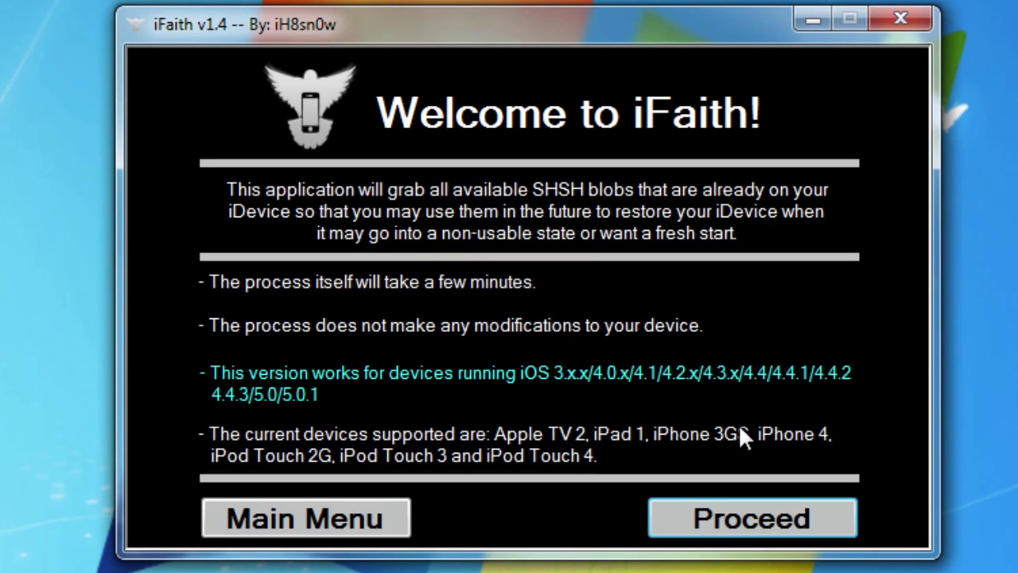